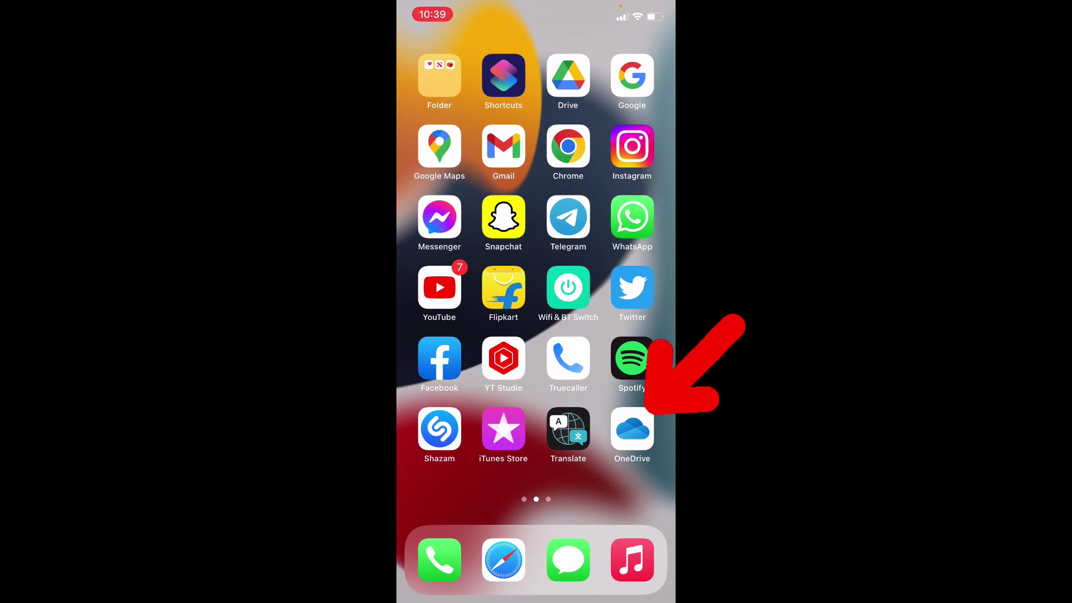
{"action": "left_click", "coordinate": [631, 430]}
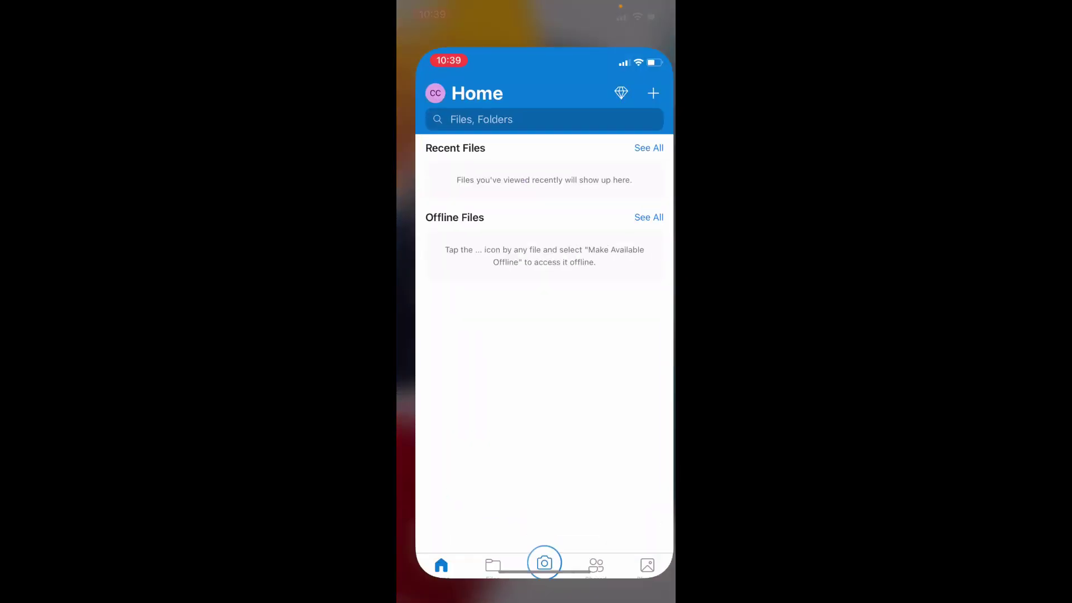